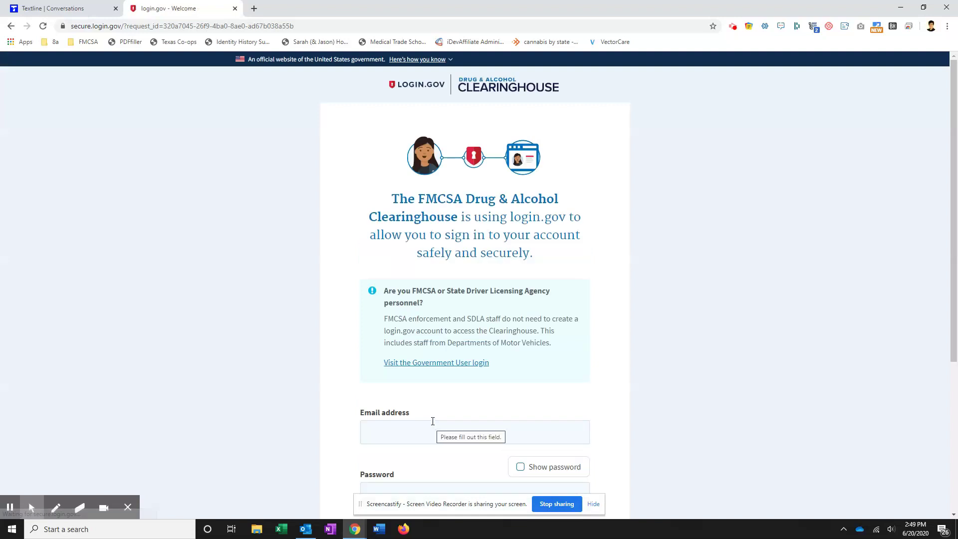
Sign in to login.gov with the account's e-mail address and password, and agree to share the information with the Clearinghouse
click(420, 433)
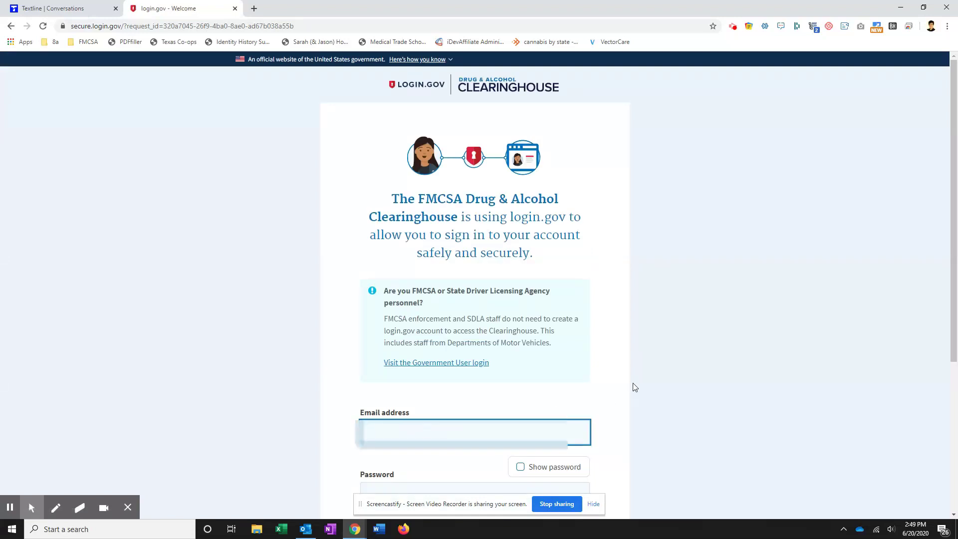
text(•••••••••••••••••••••)
key(BackSpace)
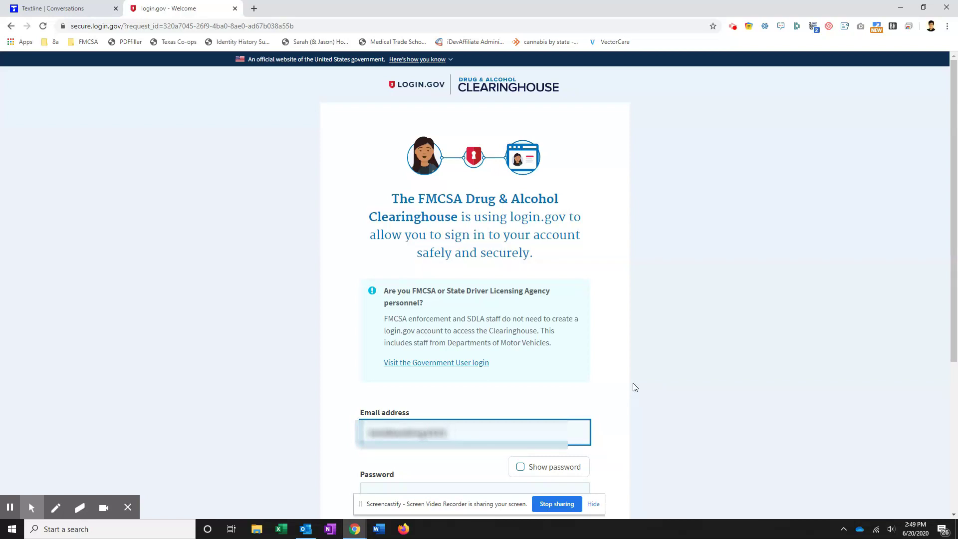
text(••••••••••)
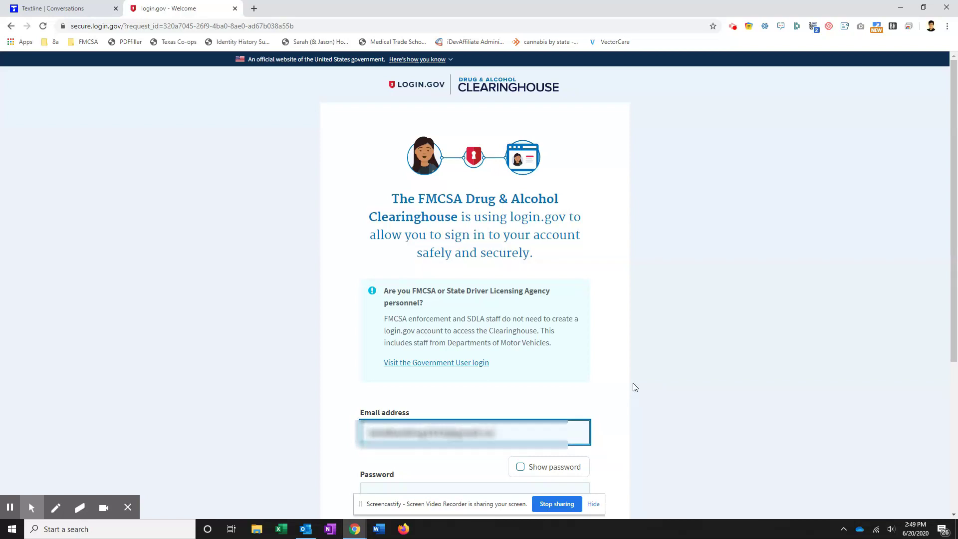
key(Tab)
text(•)
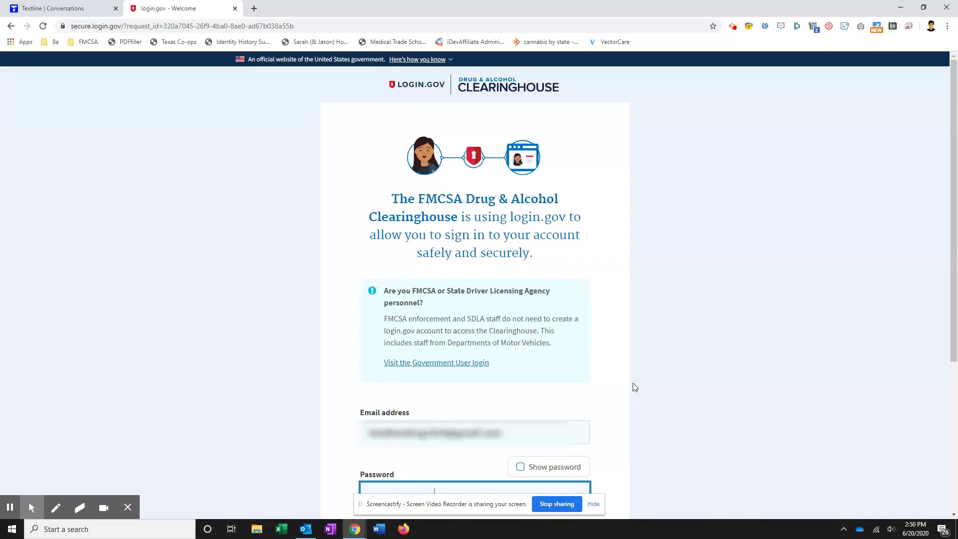
scroll(569, 389, down, 4)
click(473, 332)
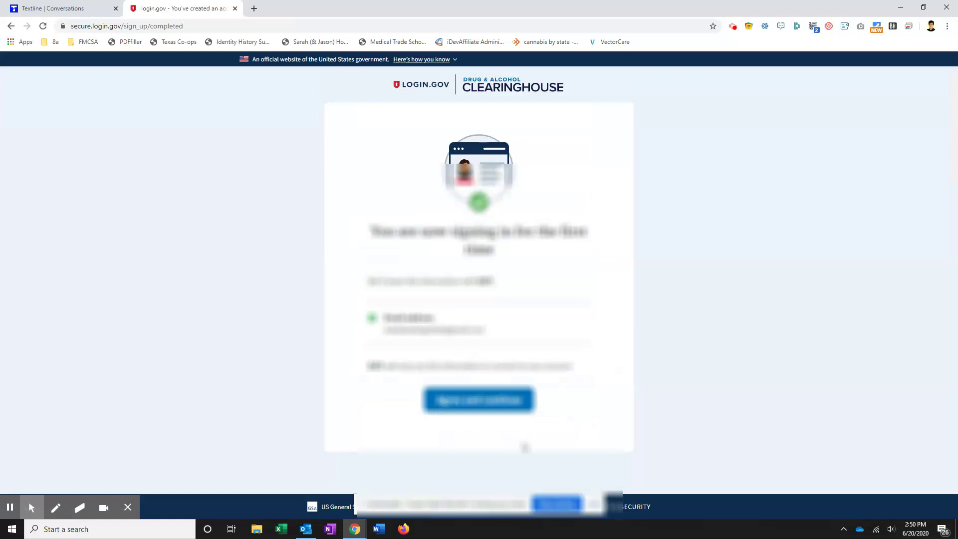
click(491, 400)
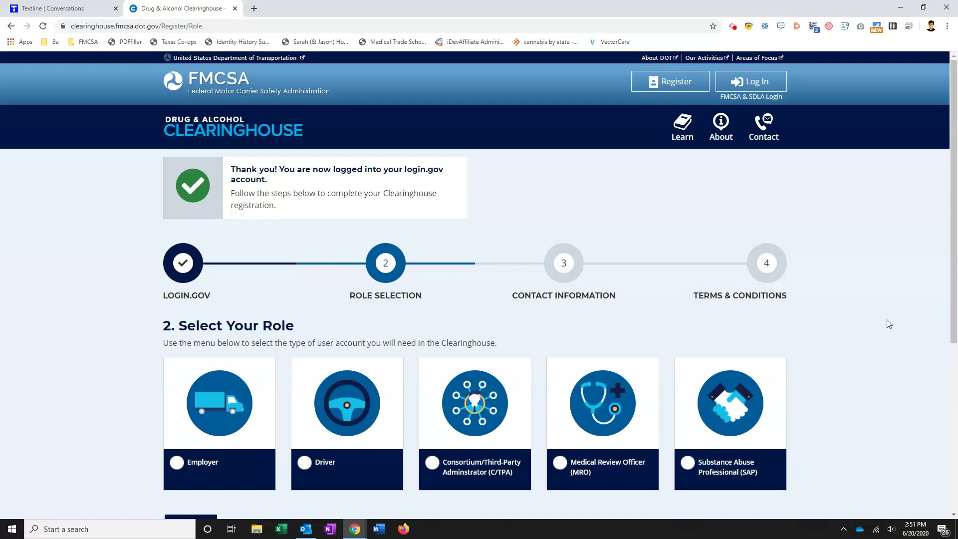
Register with the Employer role and state that you have an FMCSA Portal account
scroll(871, 366, down, 3)
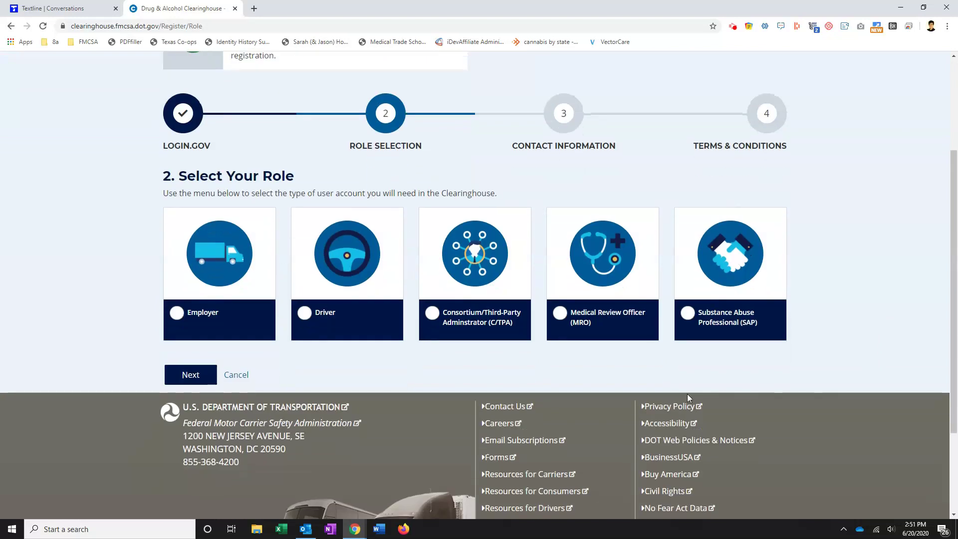
click(176, 313)
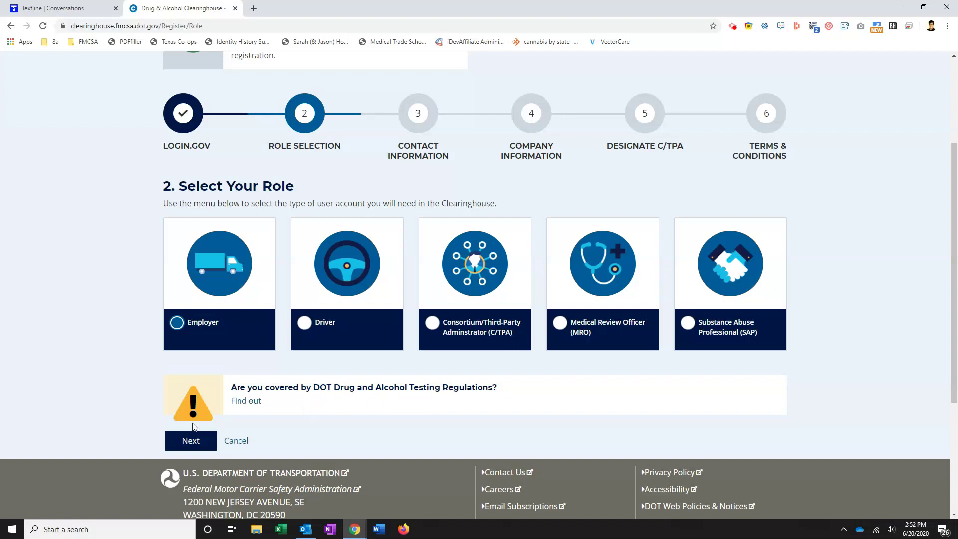
click(188, 442)
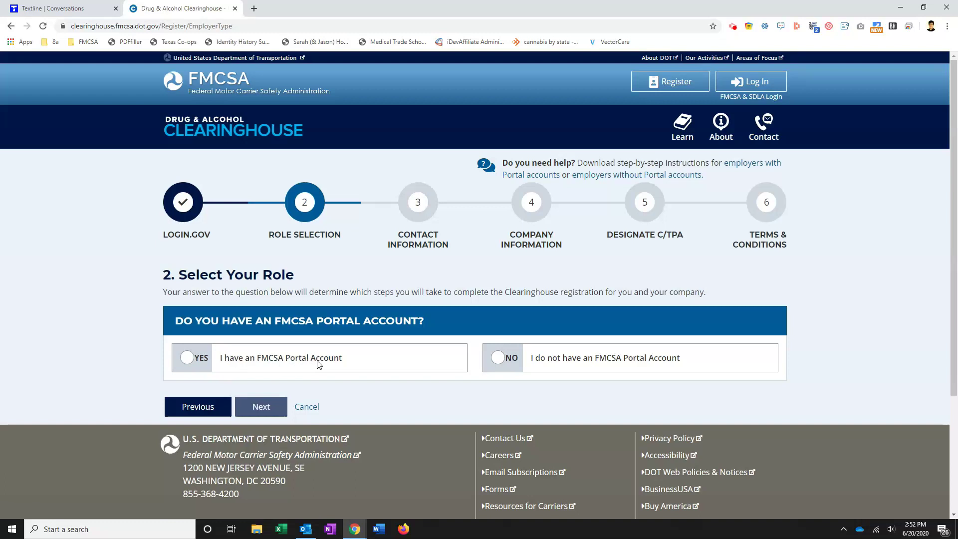
click(187, 357)
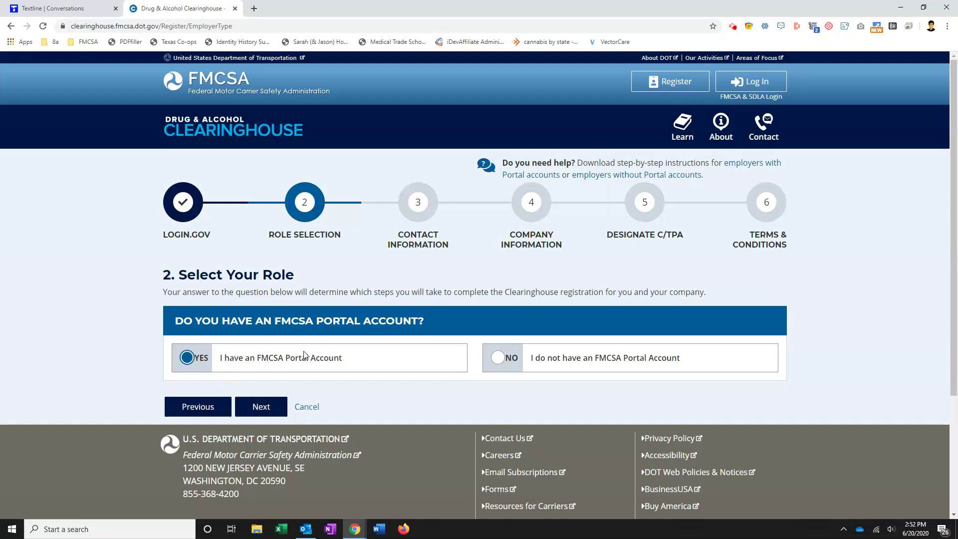
click(274, 412)
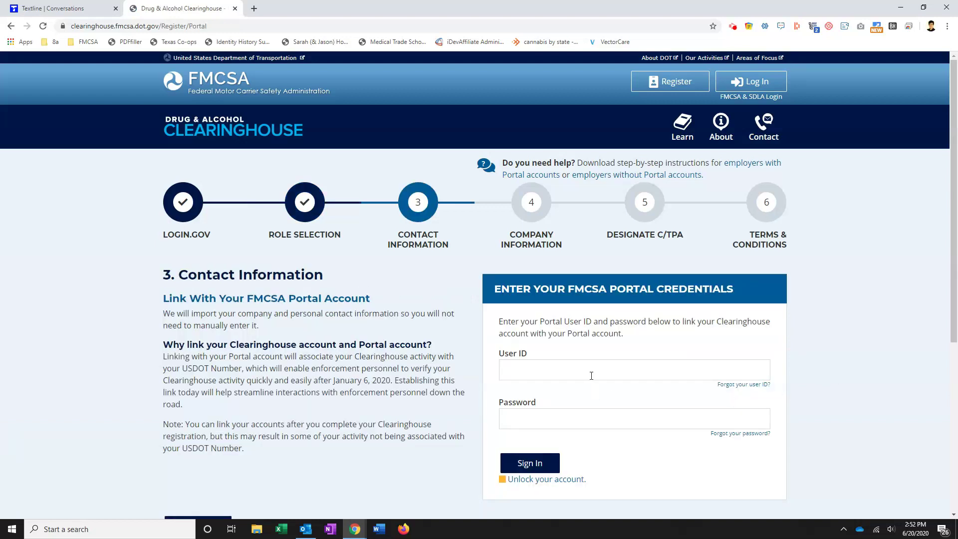
Dismiss the Dashlane prompt and sign in with the FMCSA Portal user ID and password to link the account
click(581, 369)
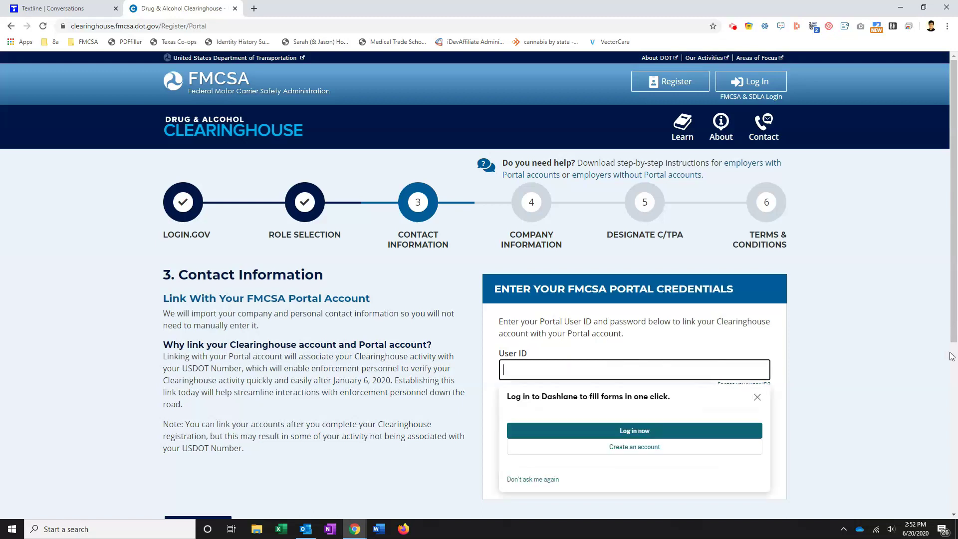
click(757, 397)
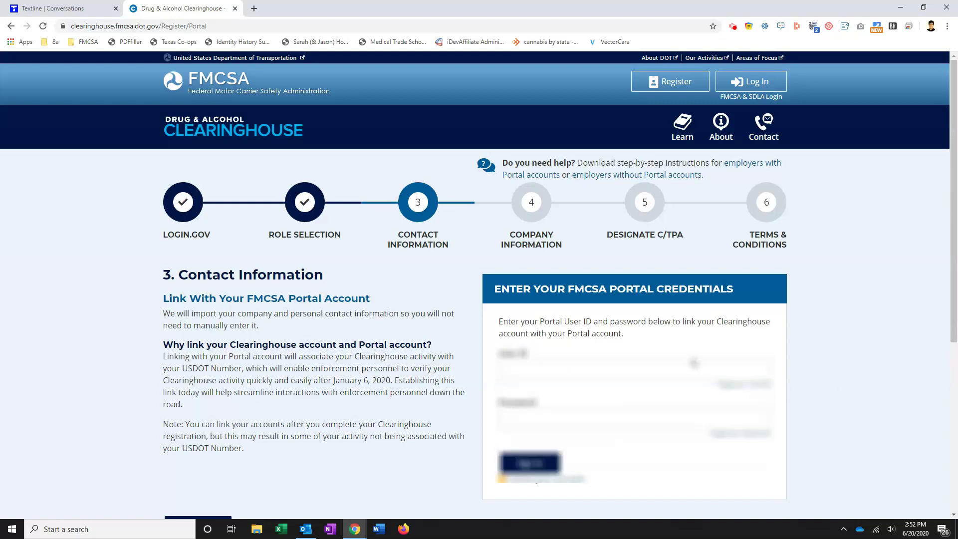
click(683, 369)
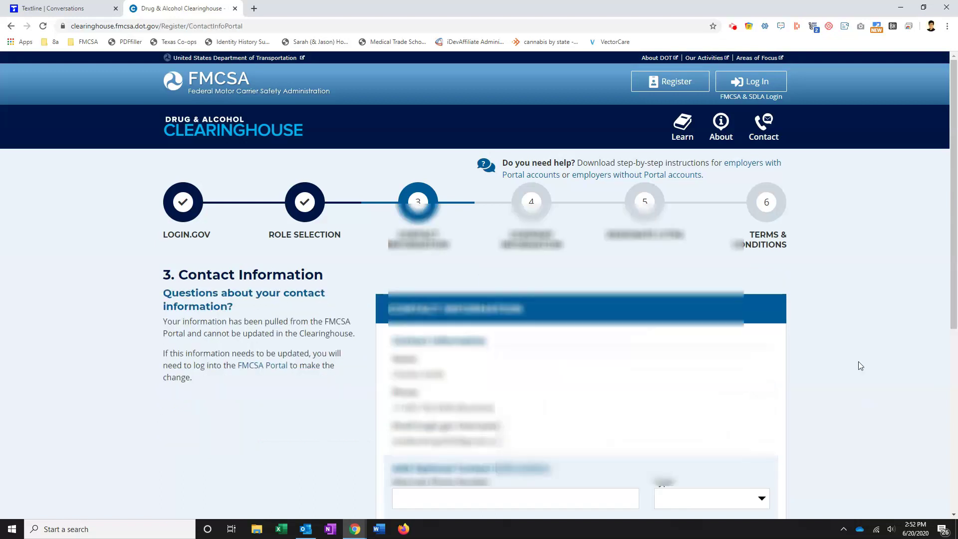
Review the imported contact information and continue to the company information, leaving the optional contact fields blank
scroll(861, 366, down, 1)
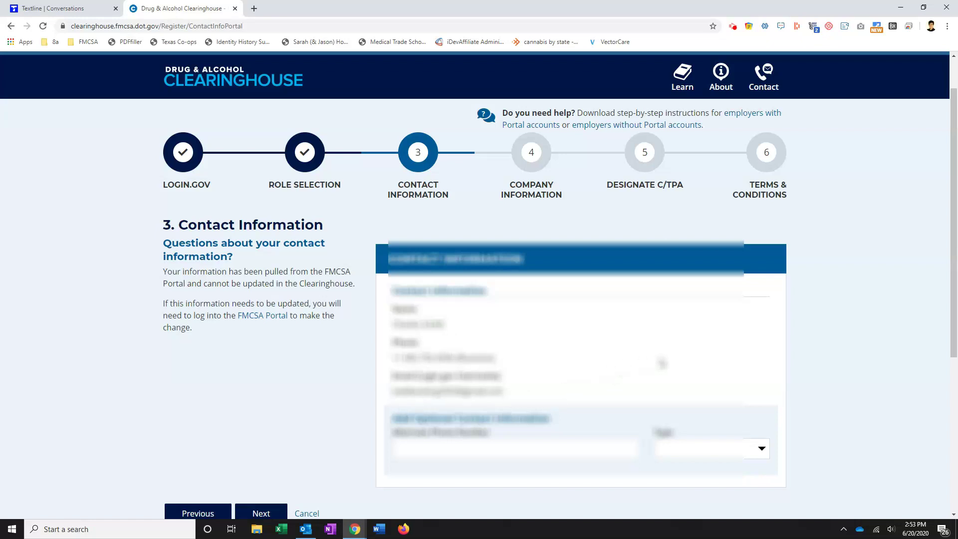
scroll(662, 362, down, 2)
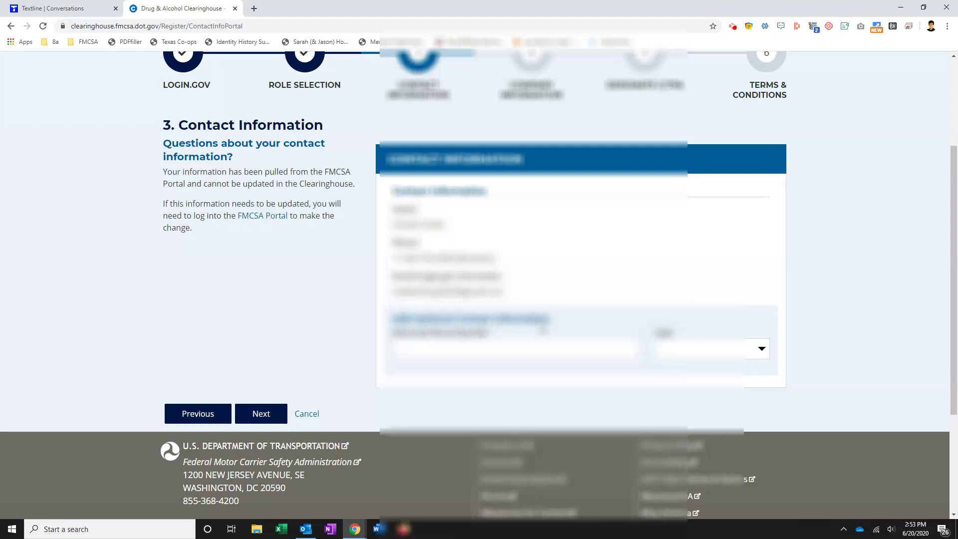
click(261, 413)
Review the company information, declare yourself an owner-operator, and continue to the C/TPA designation
scroll(814, 375, down, 2)
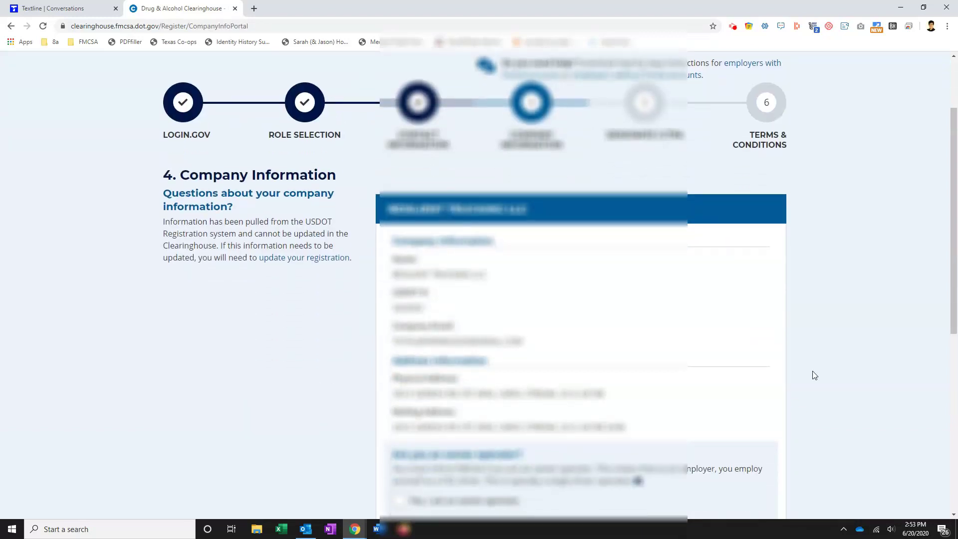
scroll(814, 375, down, 1)
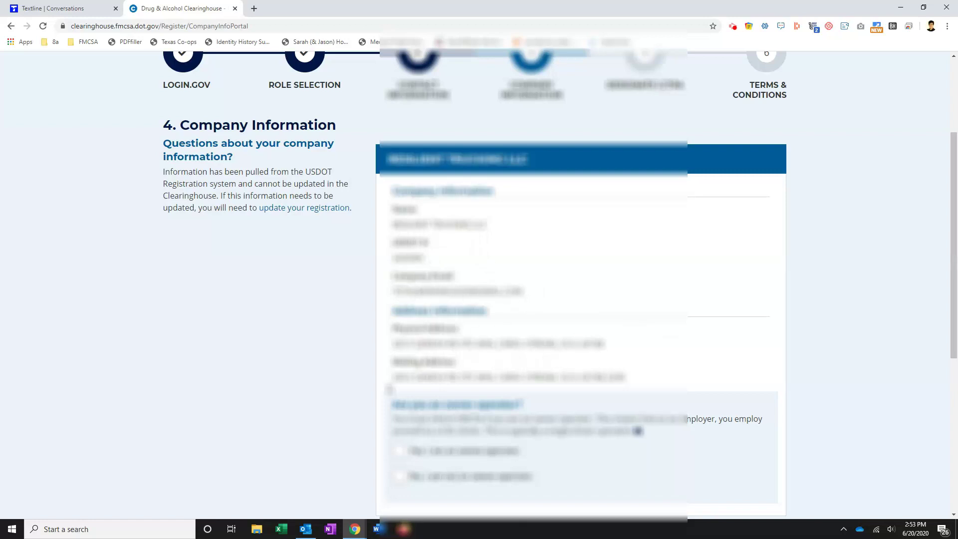
scroll(590, 389, down, 2)
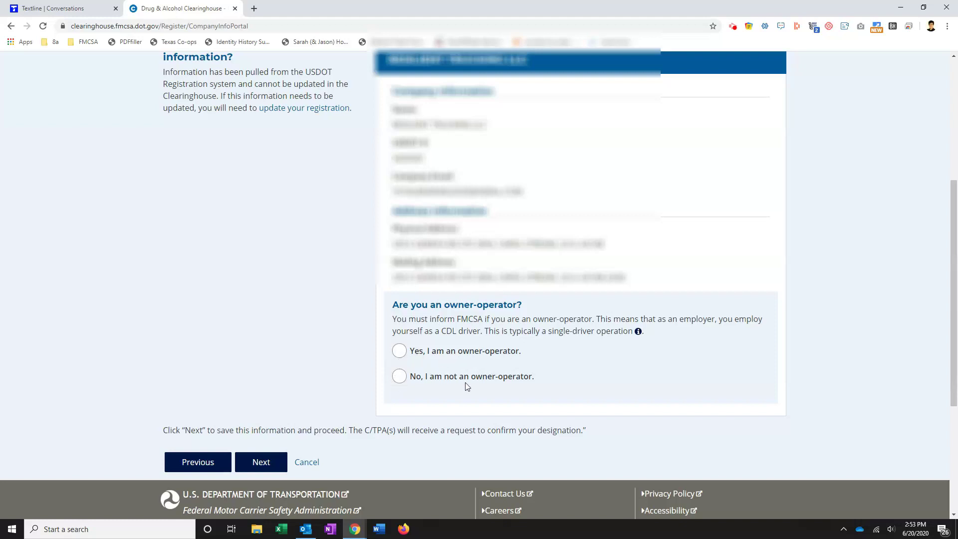
click(399, 352)
click(273, 460)
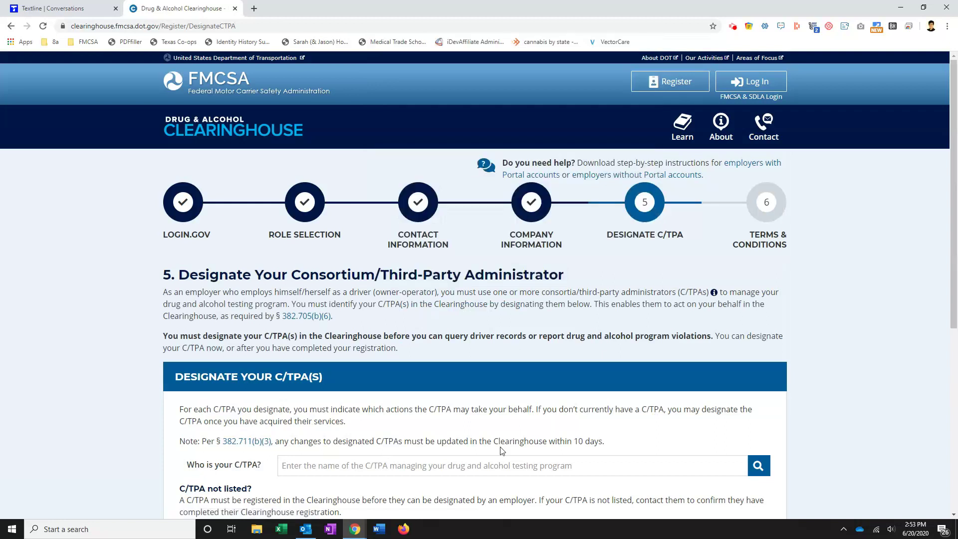
Search for Vertical Identity and add it as the designated C/TPA
click(351, 466)
text(V)
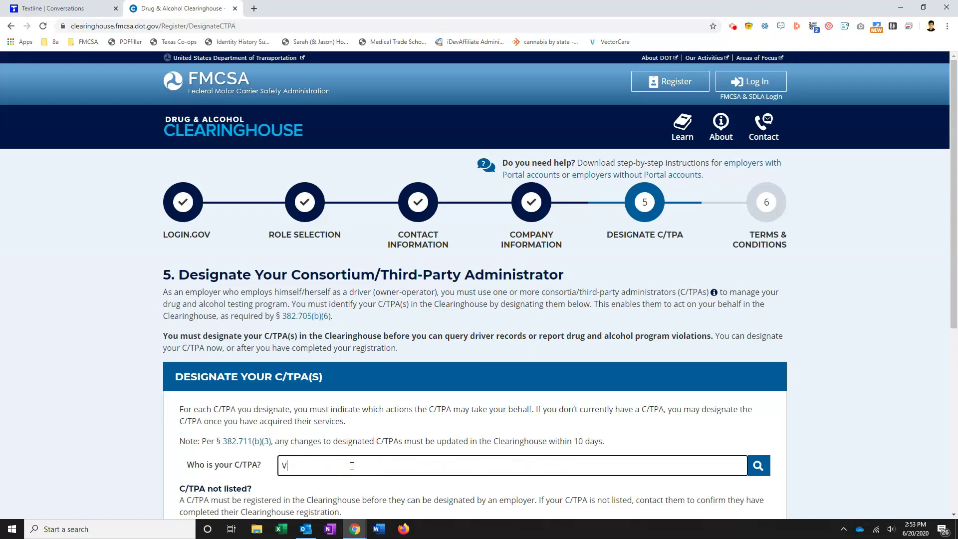
text(ertical Identtiy)
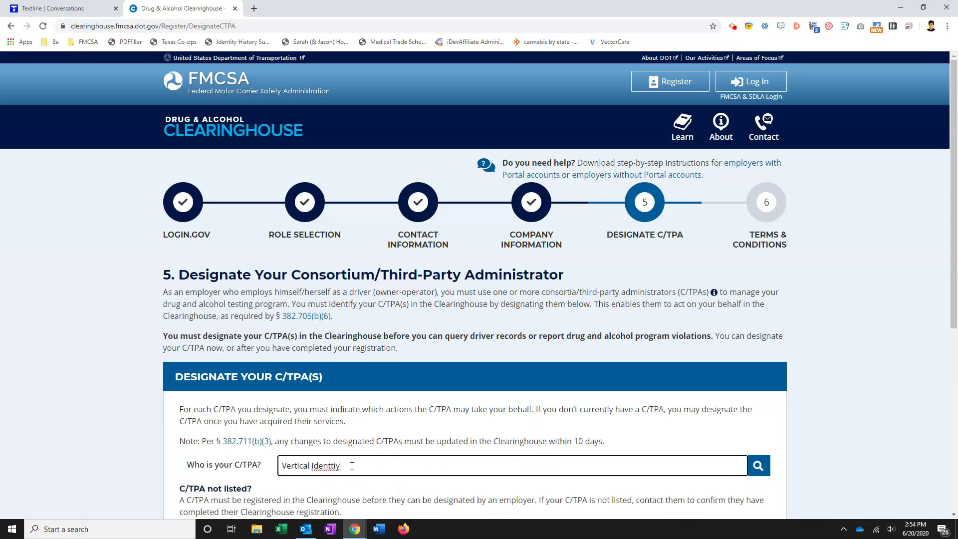
key(BackSpace)
text(ity)
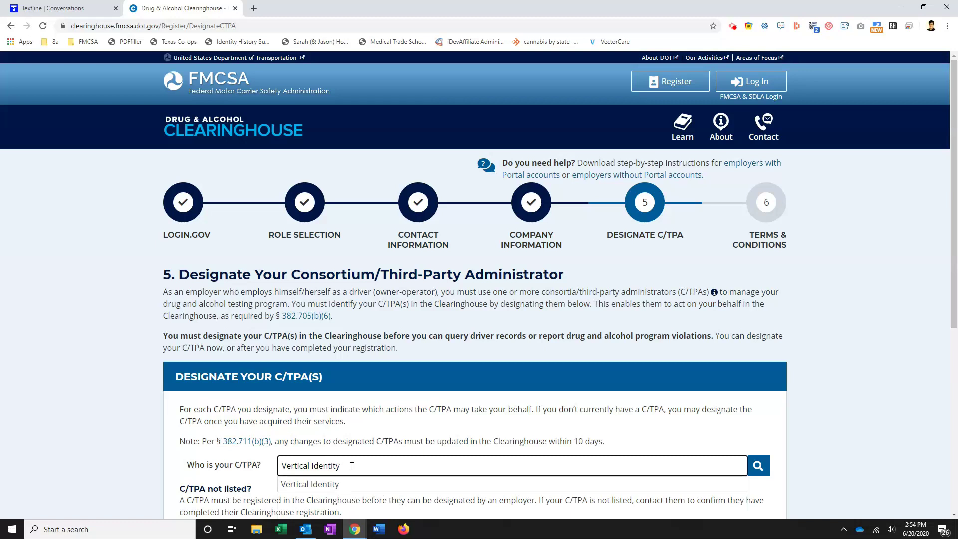
click(360, 484)
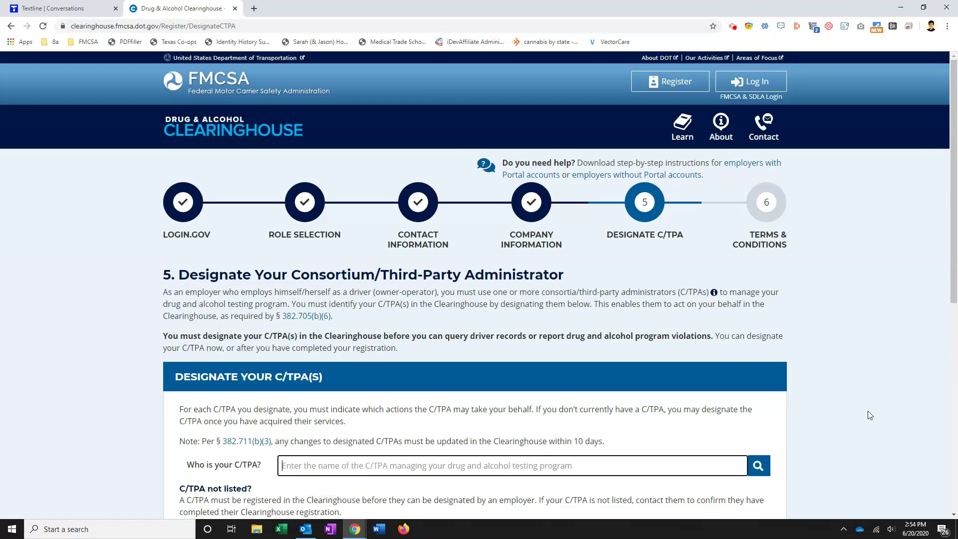
Authorize Vertical Identity to report violations, report RTD information and conduct queries, and continue to the terms and conditions
scroll(869, 415, down, 3)
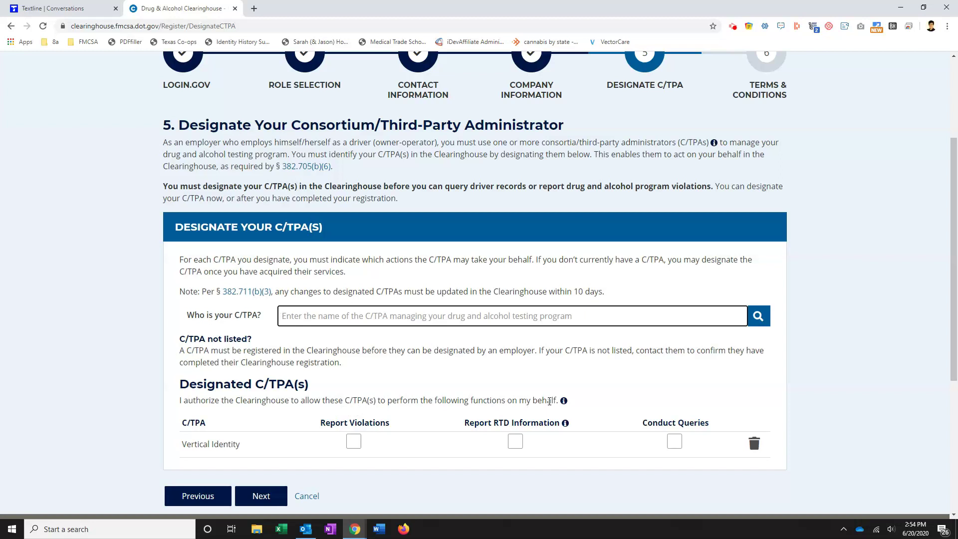
click(356, 443)
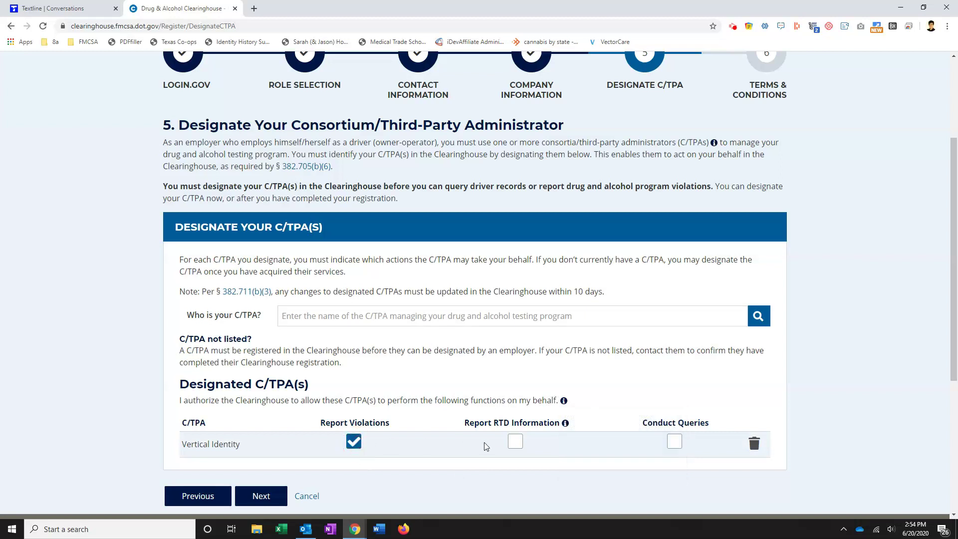
click(517, 442)
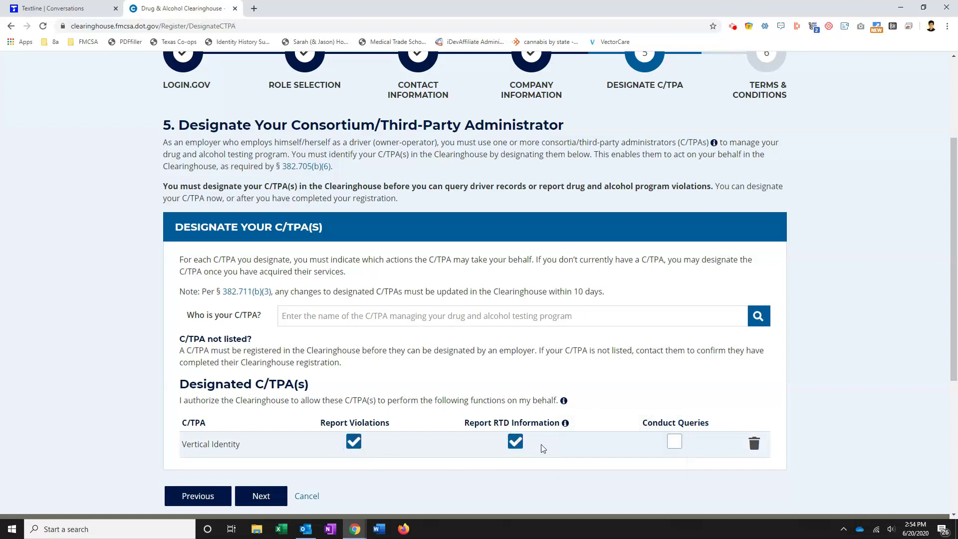
click(675, 442)
scroll(470, 488, down, 1)
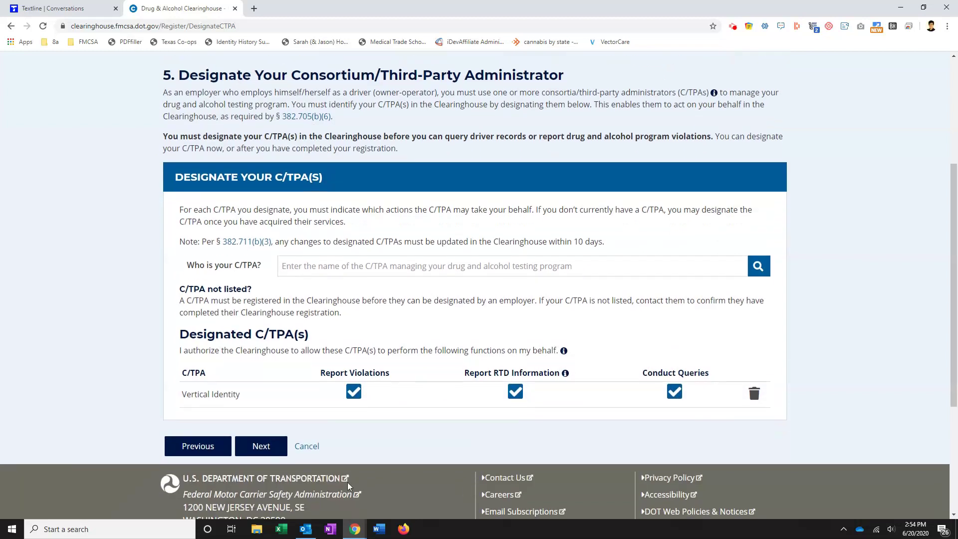
click(261, 446)
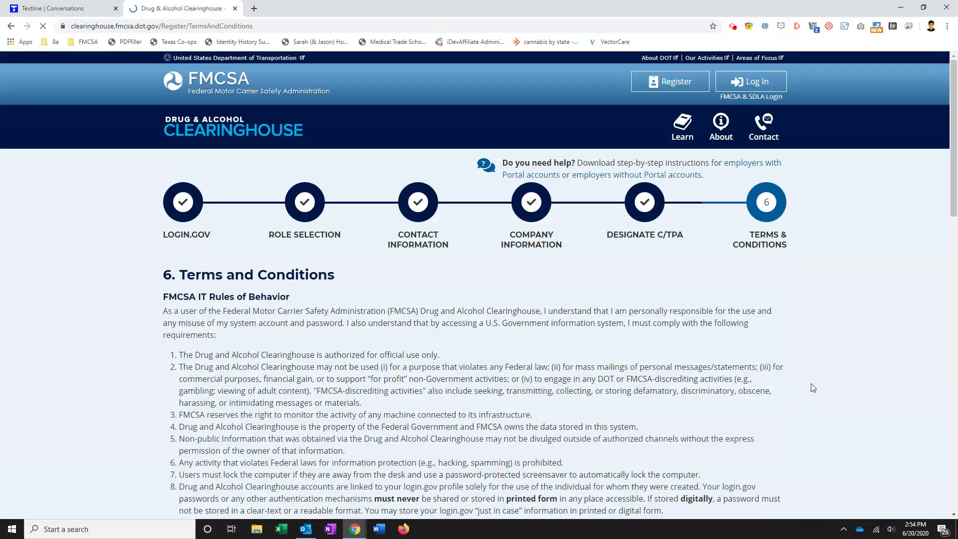
Agree to the terms and conditions and complete the Clearinghouse registration
scroll(585, 395, down, 4)
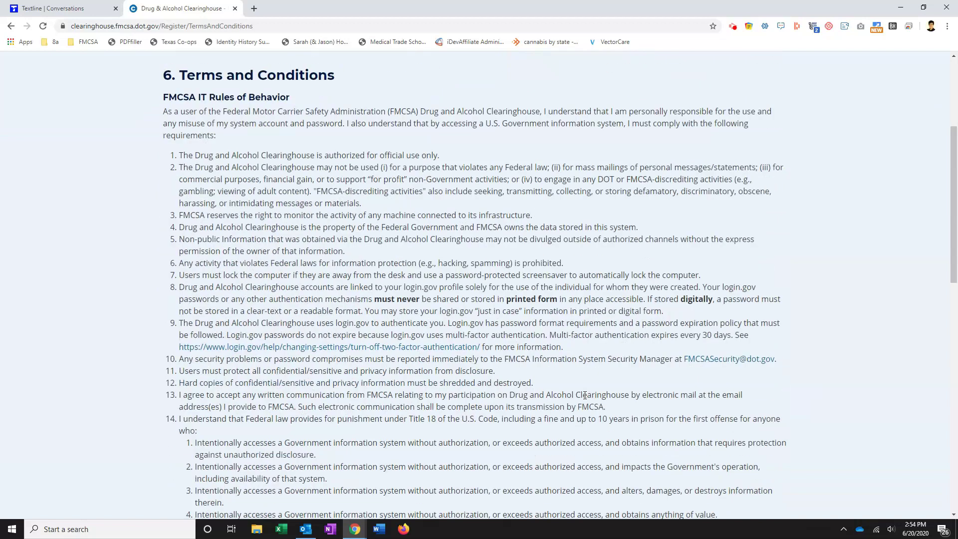
scroll(585, 395, down, 10)
click(170, 339)
click(264, 377)
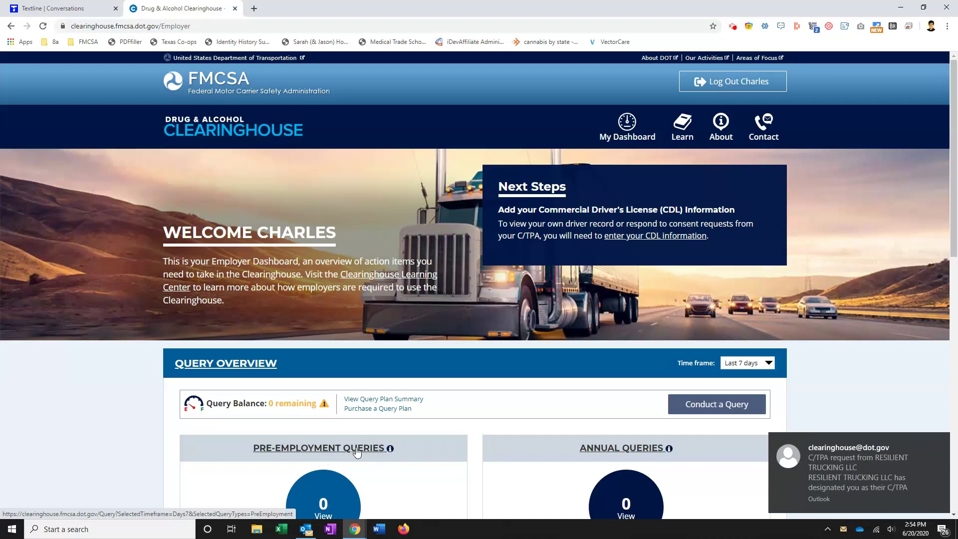
Open the query plan purchase option from the Query Overview on the employer dashboard
scroll(694, 456, down, 1)
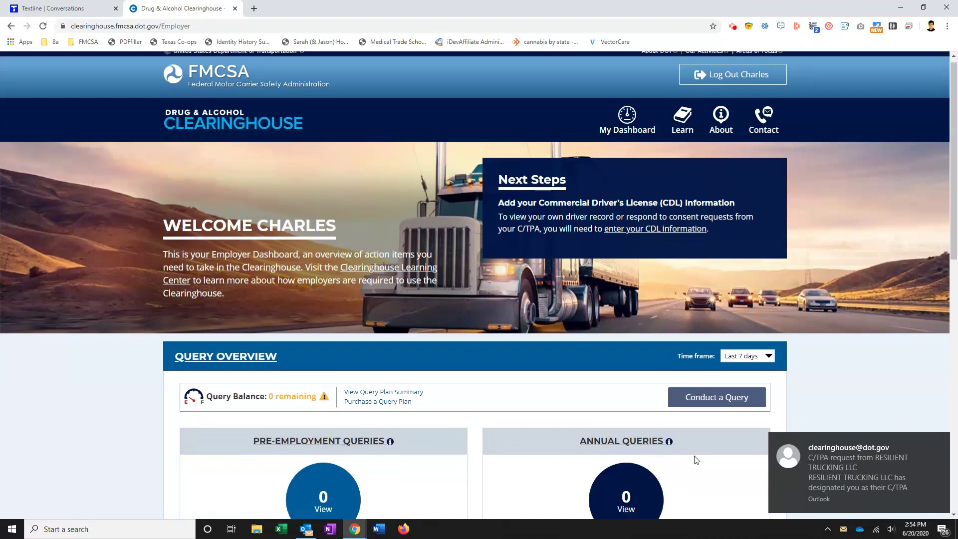
scroll(697, 459, down, 2)
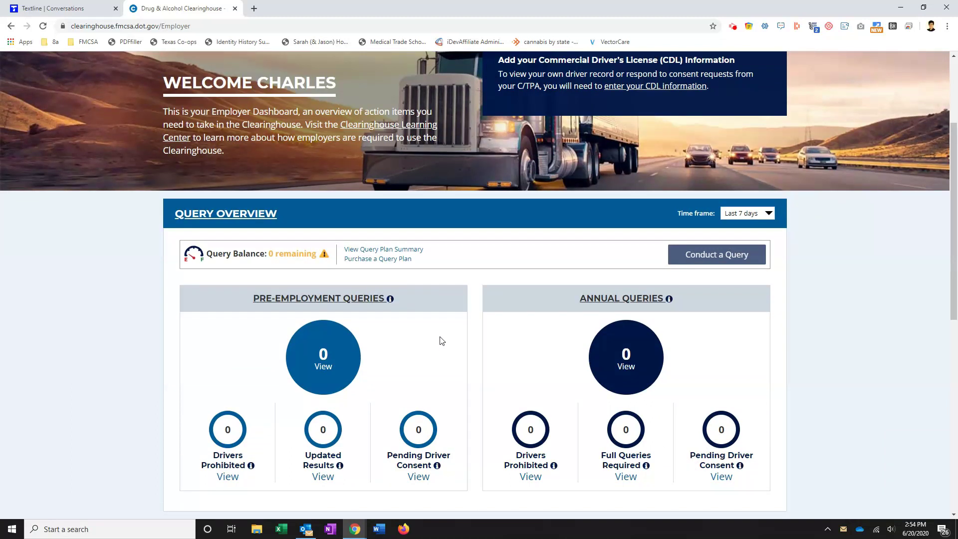
click(388, 259)
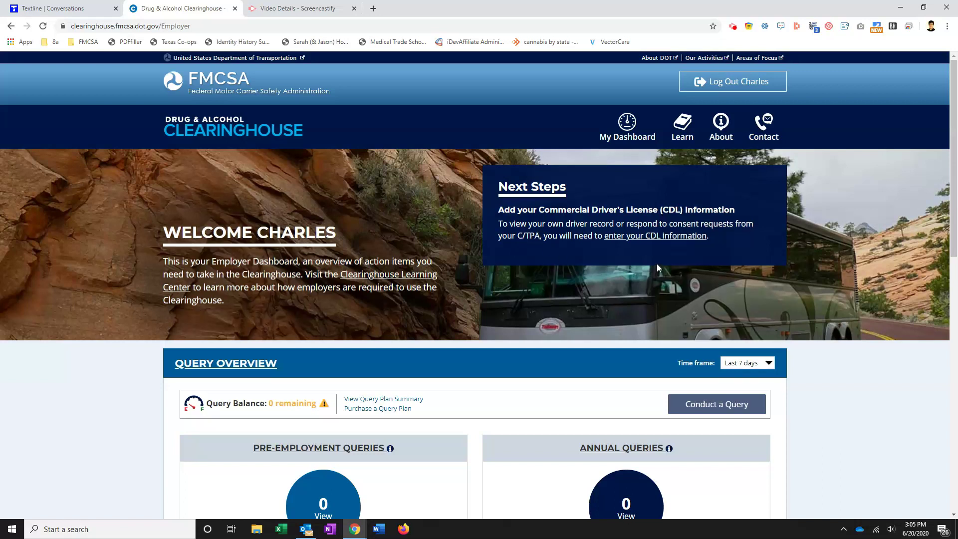
Open the commercial driver's license information form and start on the first name field
click(673, 235)
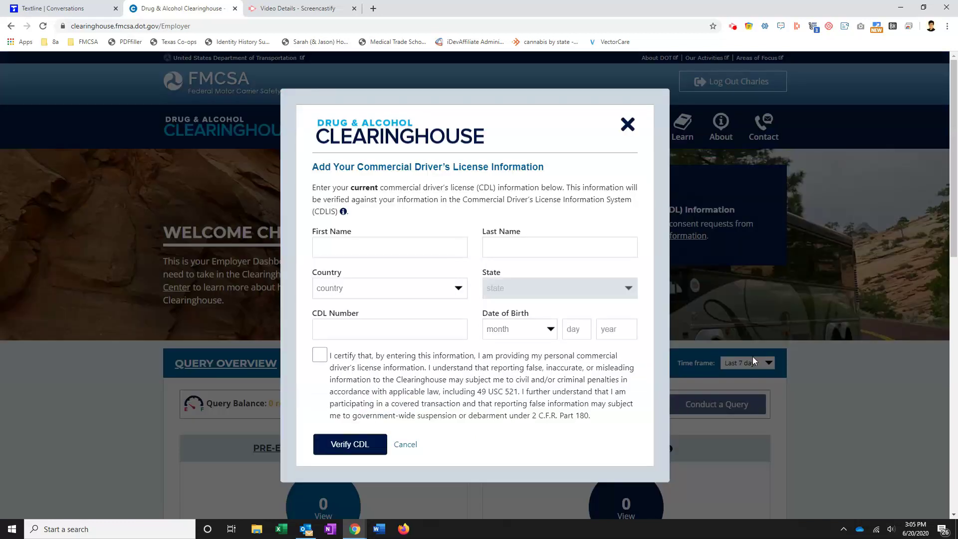
click(401, 248)
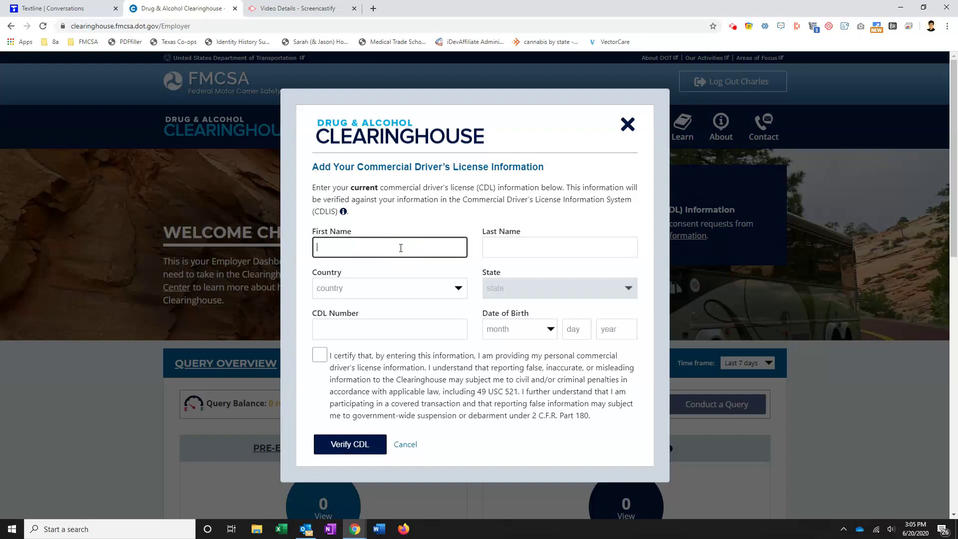